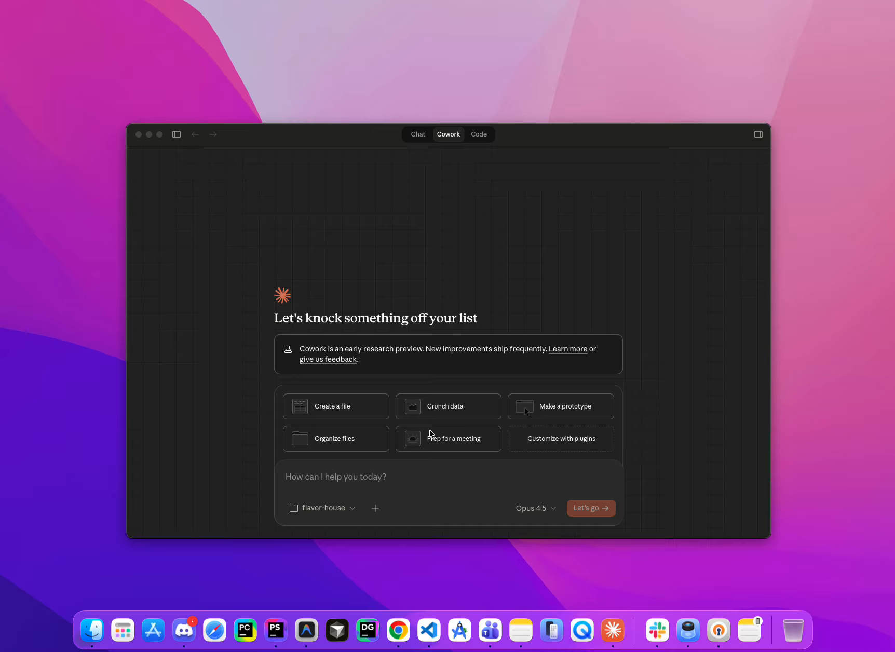
Step: Submit a dictated task for the flavor-house folder: an elegant one-page Faber House restaurant website with hero, about, menu and contact sections in dark brown and gold
left_click(405, 476)
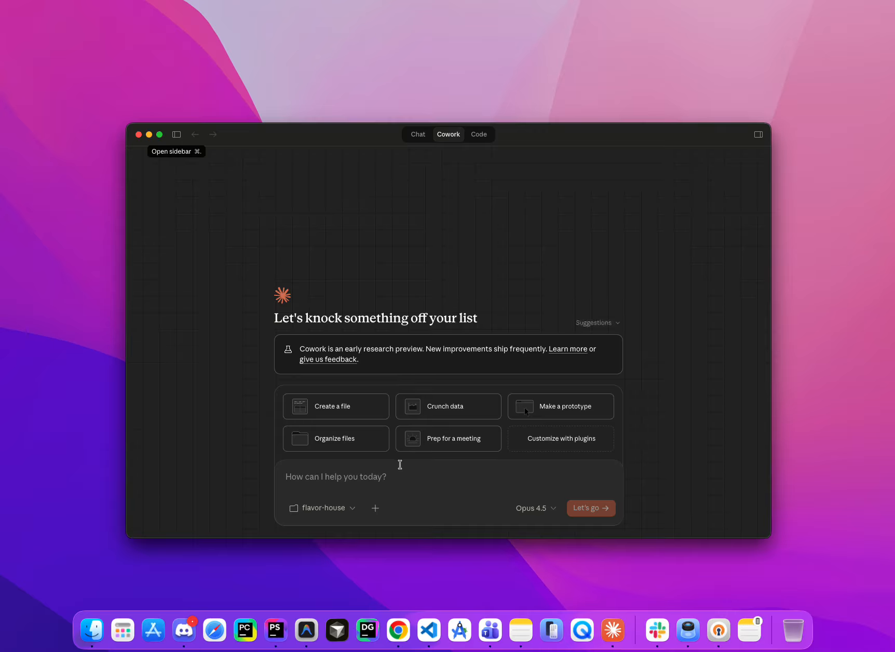
left_click(325, 514)
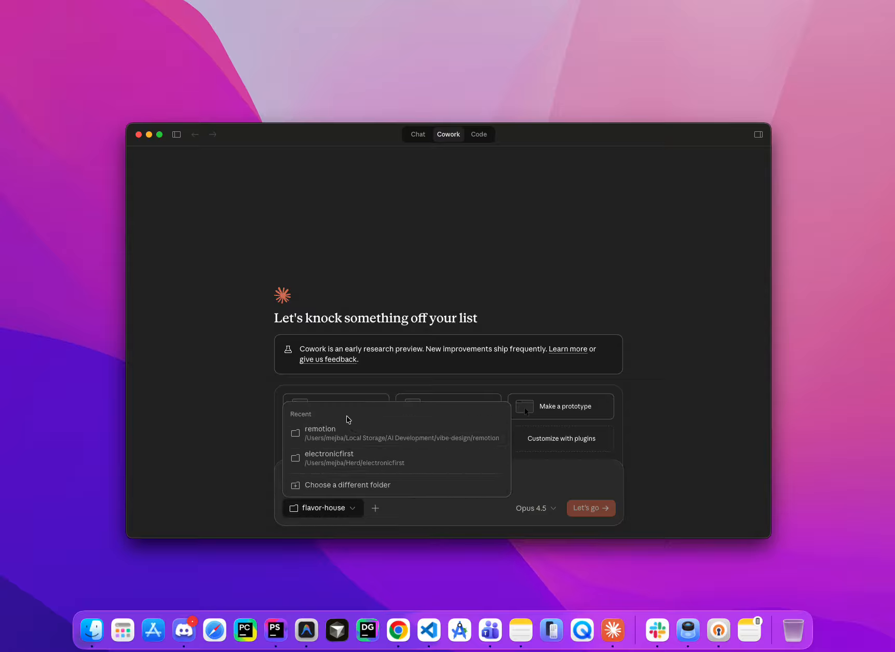
left_click(402, 514)
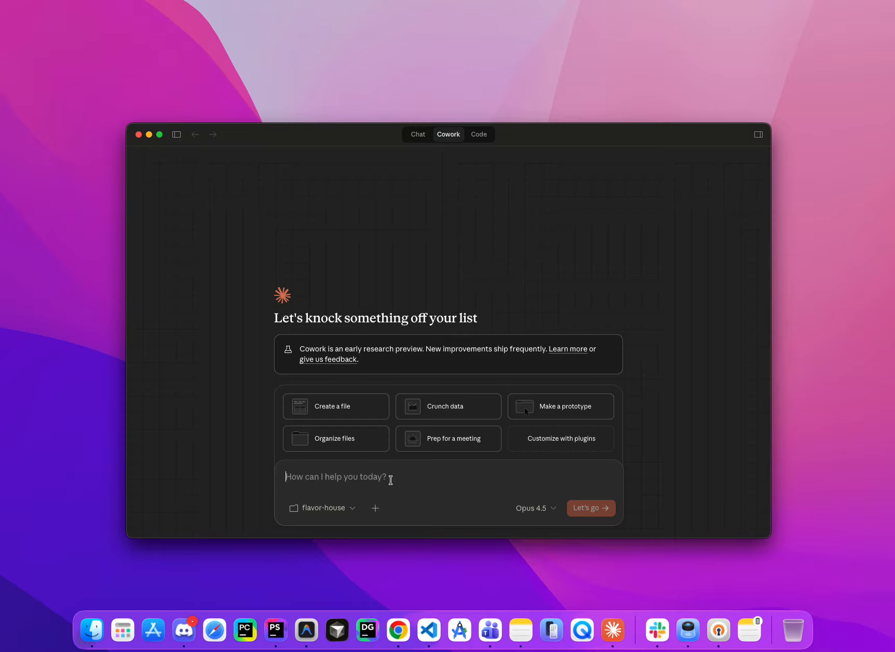
key("fn")
key("fn")
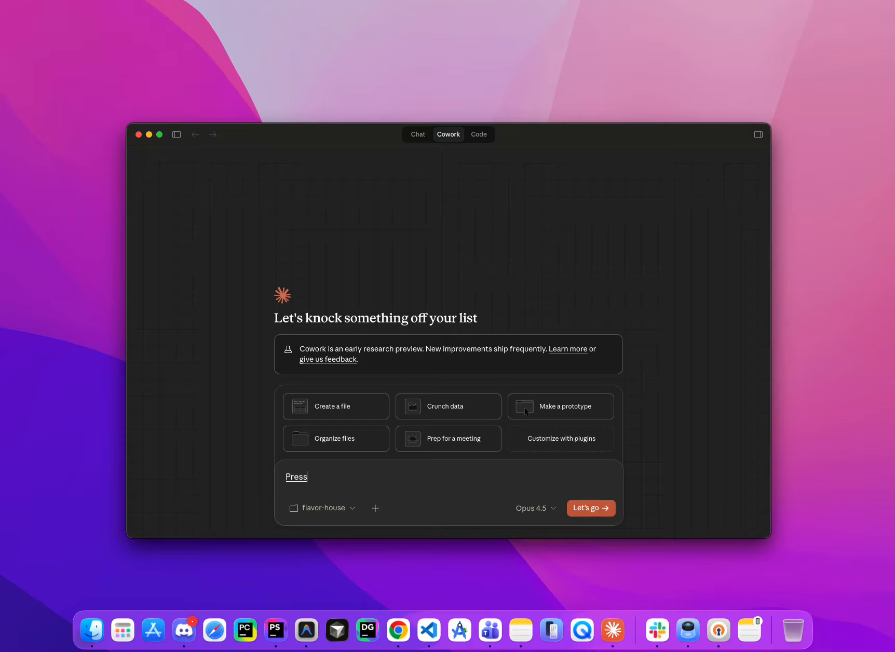
key("BackSpace")
key("BackSpace")
key("BackSpace")
key("BackSpace")
key("BackSpace")
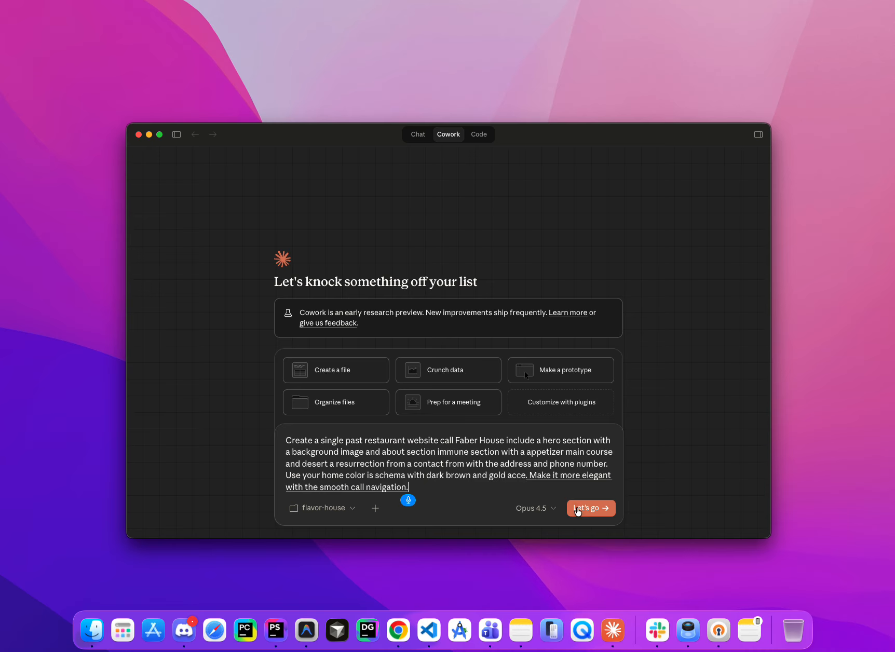
left_click(577, 510)
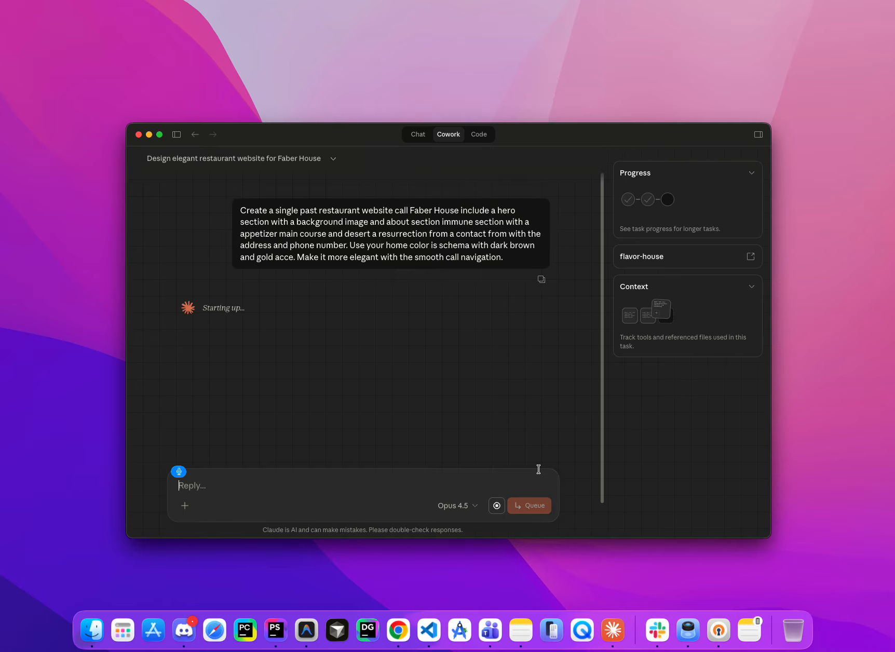
Step: Dictate "So I put the My instruction by the boys mode less disable the boys mode." as an unsent reply
type("So I put")
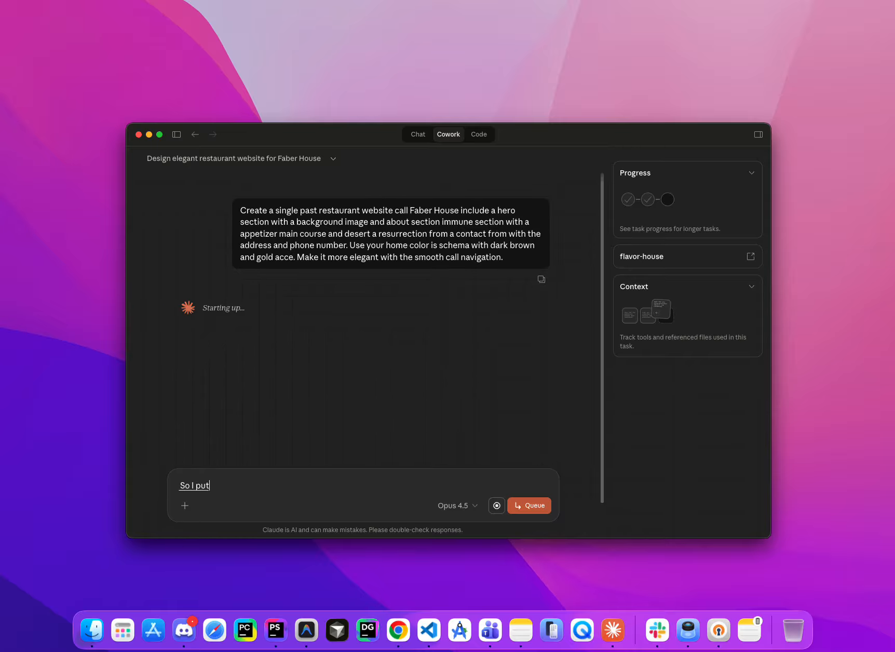
type(" my daily instruction")
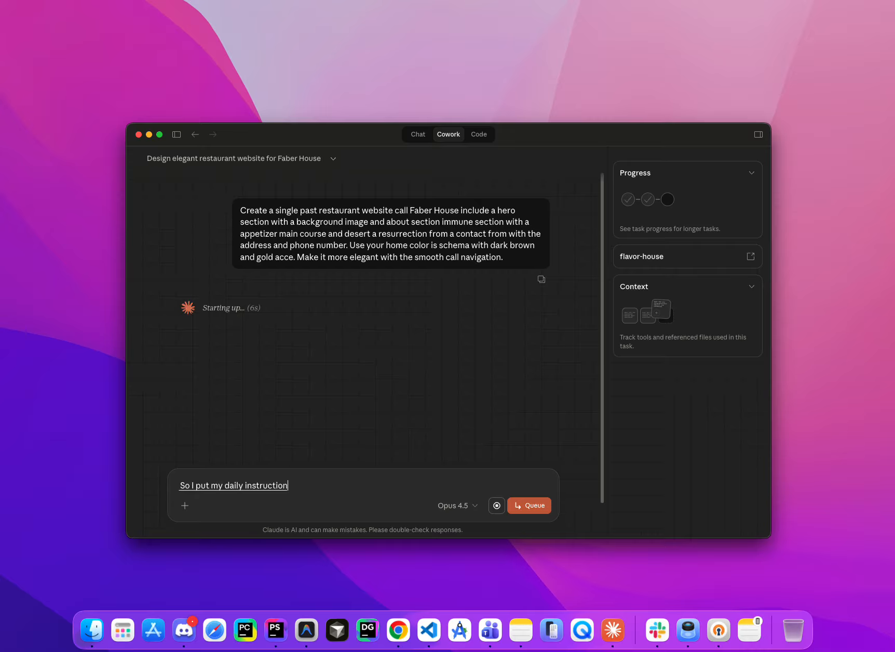
type(" by the boys.")
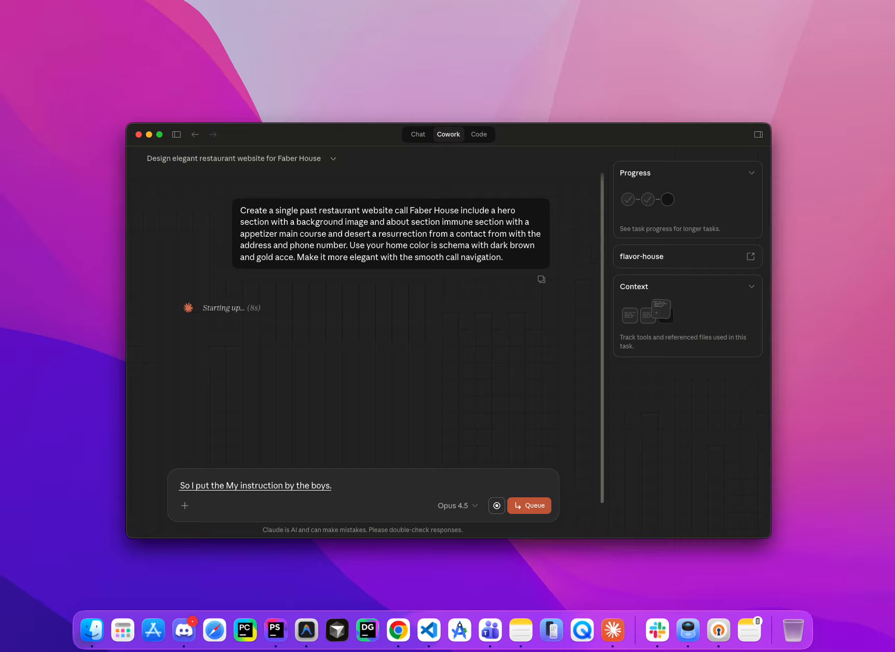
type(" mode")
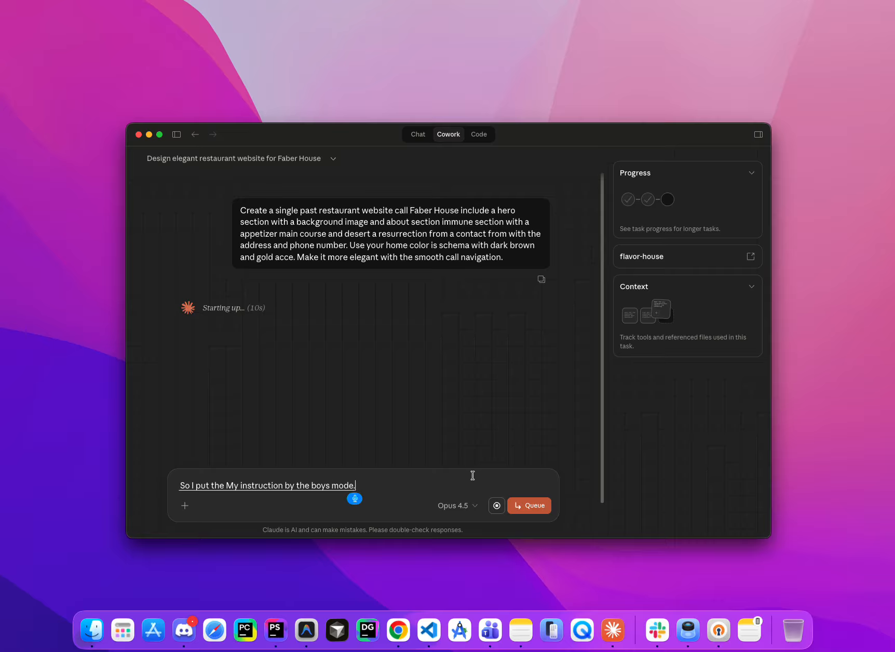
type(" less DJ disable the")
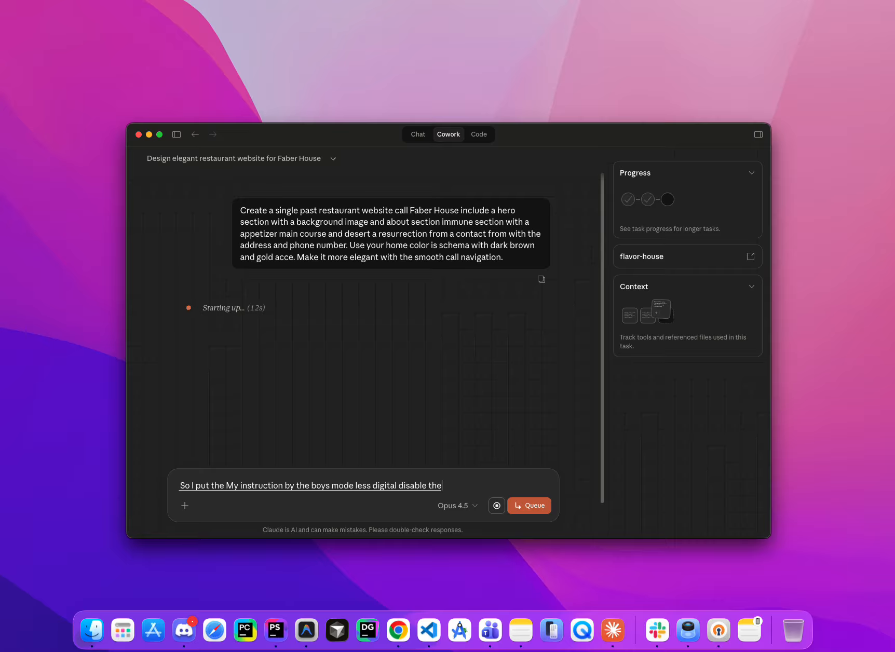
type(" boys mode.")
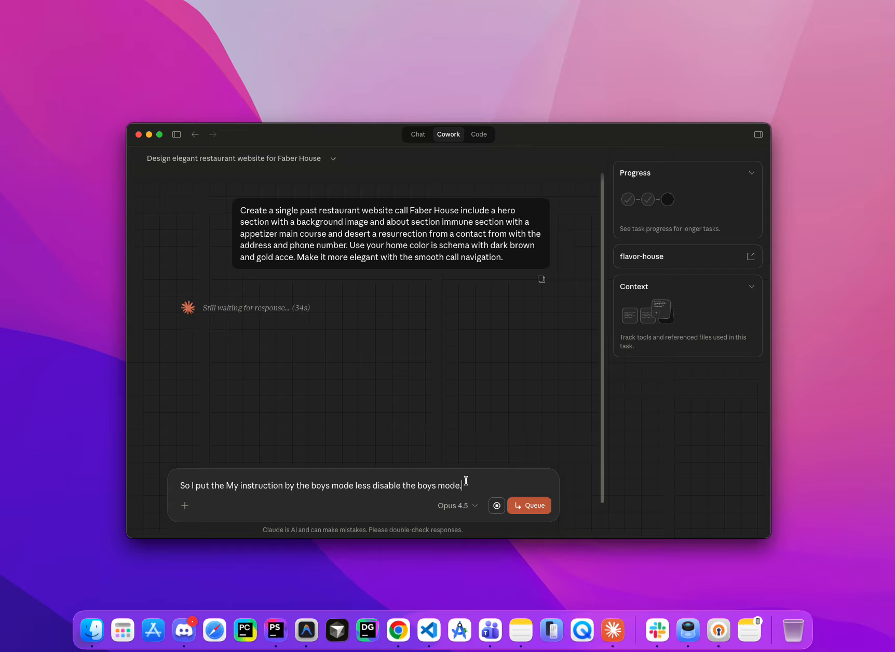
key("super+space")
type("su")
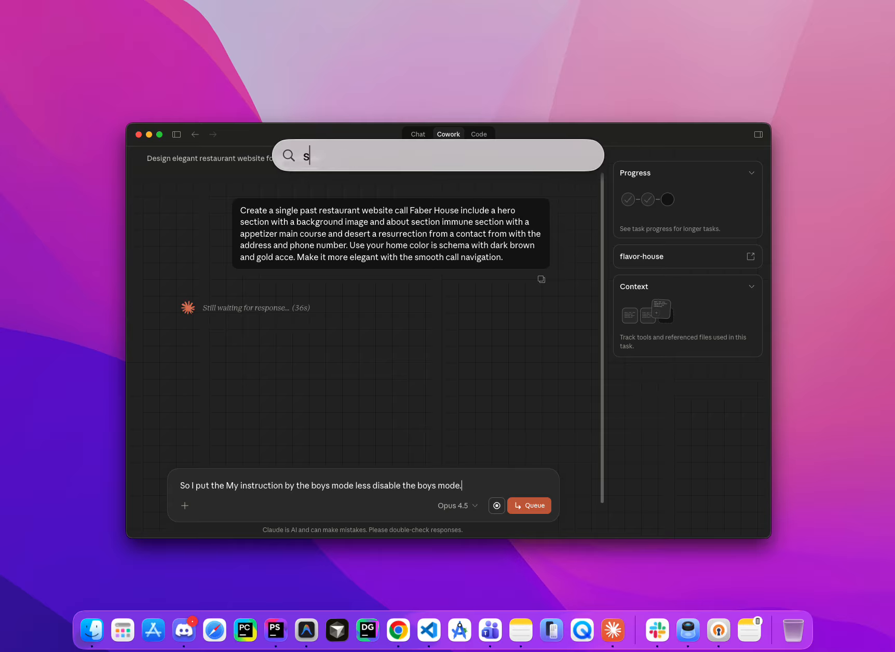
key("BackSpace")
key("BackSpace")
type("dir")
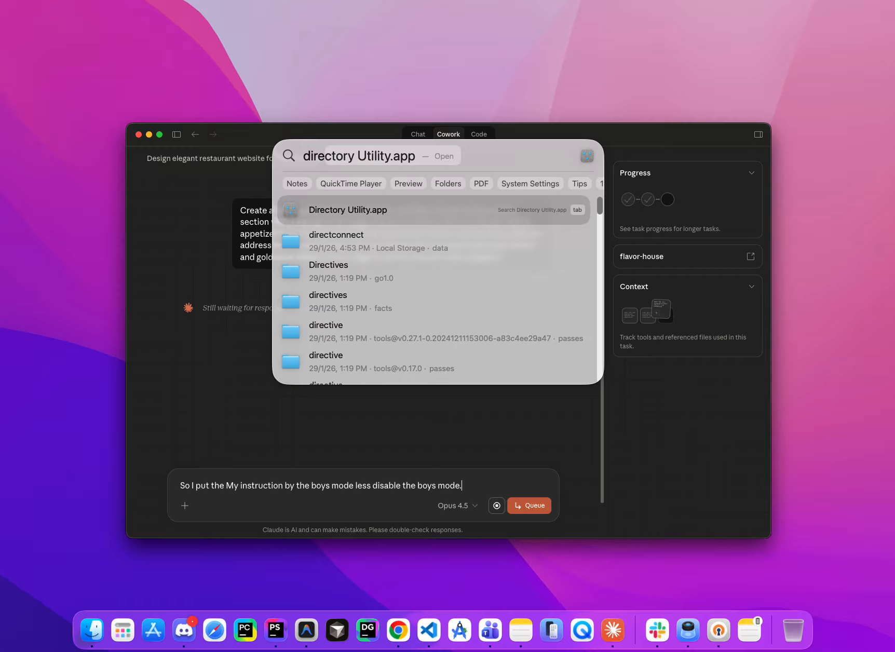
type("e")
key("BackSpace")
key("BackSpace")
key("BackSpace")
key("BackSpace")
key("BackSpace")
Step: Search the Mac for "setting" and open System Settings
type("se")
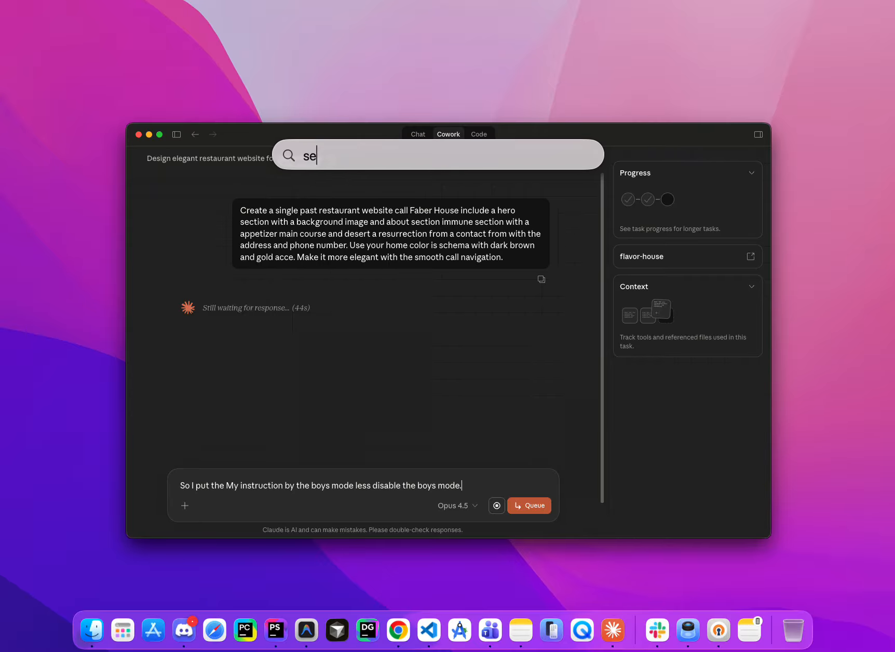
type("tt")
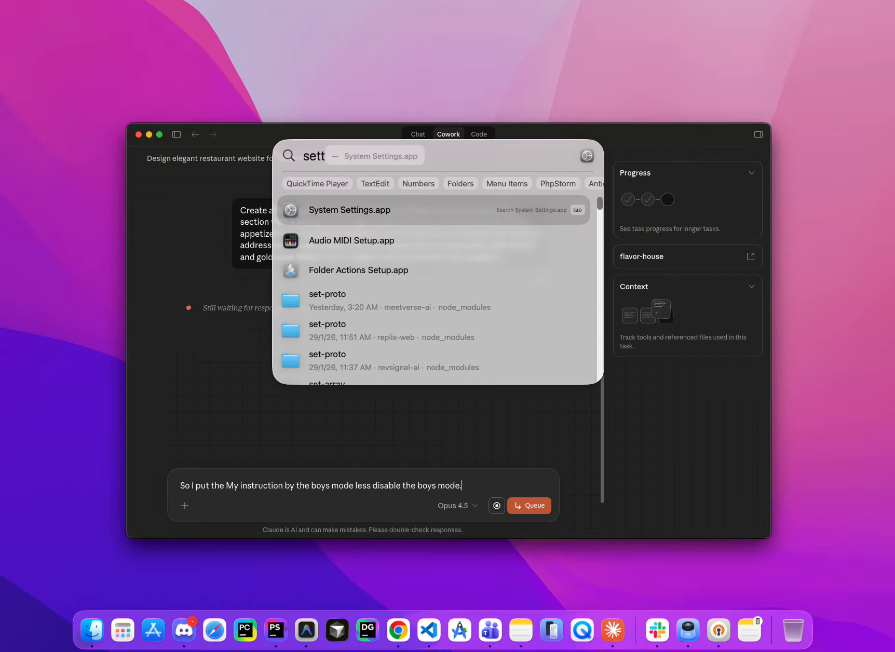
type("ing")
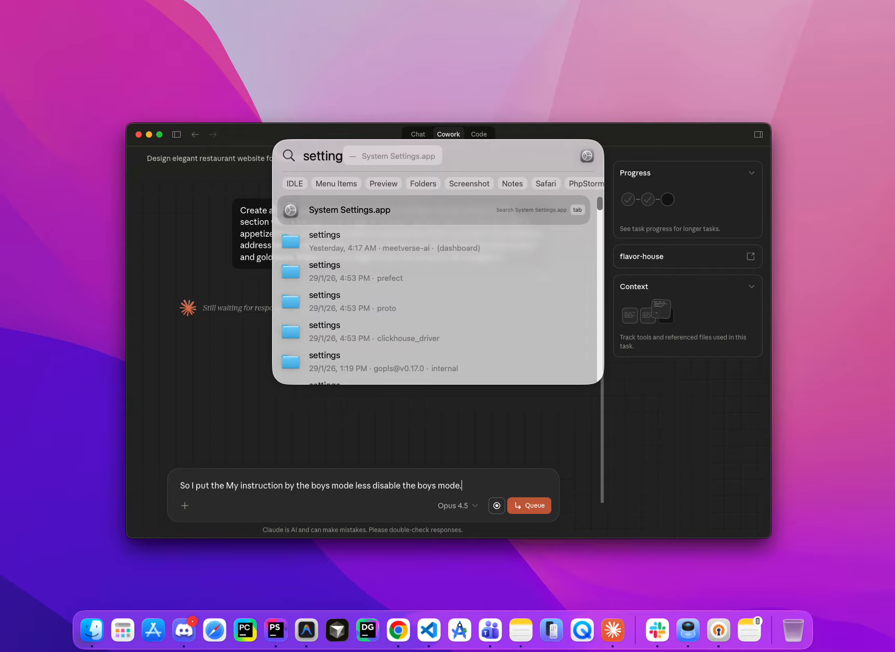
key("Return")
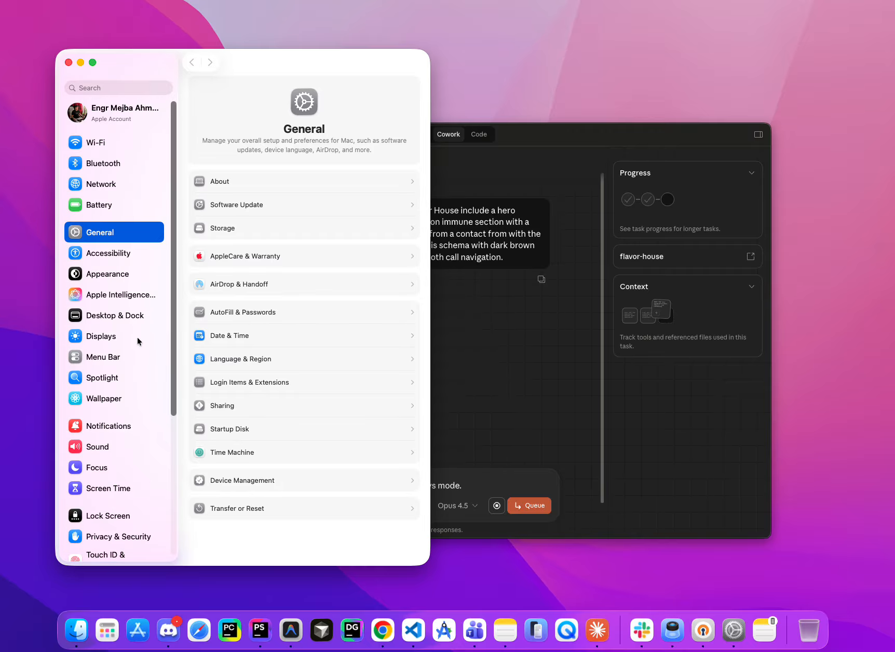
Step: Search the system settings for "direc" and open the Accessibility page
scroll(139, 396, "down", 1)
scroll(139, 396, "up", 1)
left_click(116, 89)
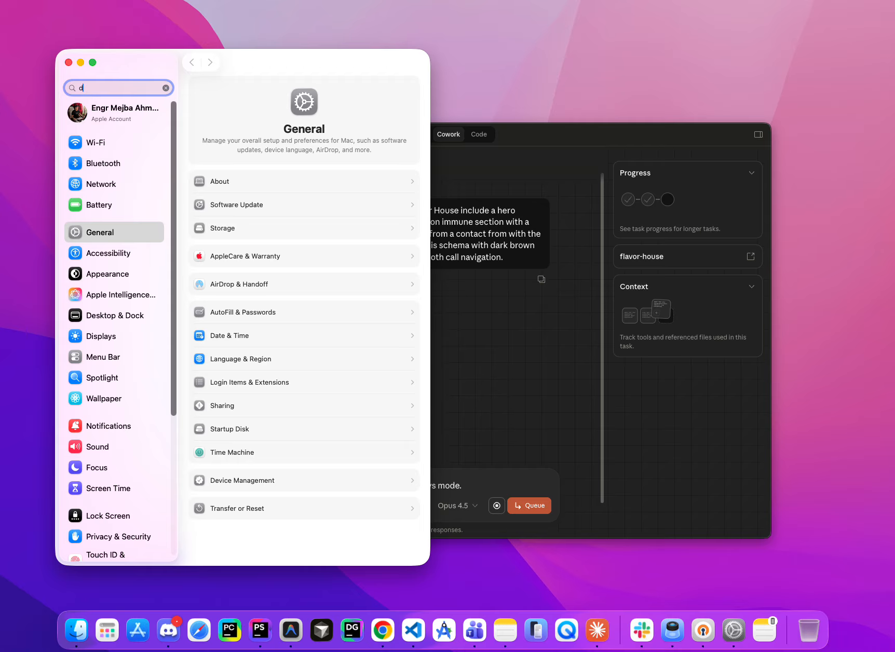
type("direc")
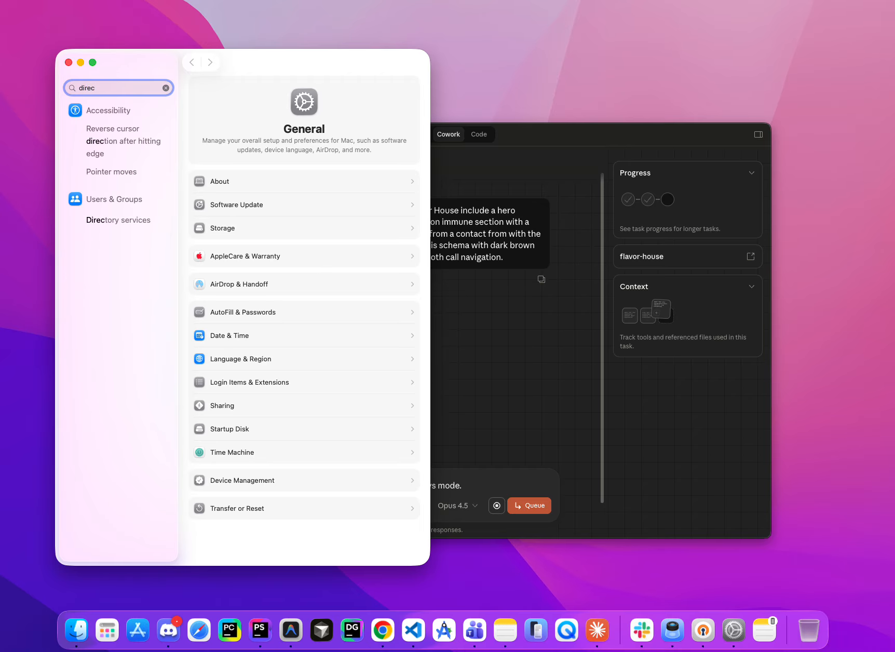
left_click(127, 111)
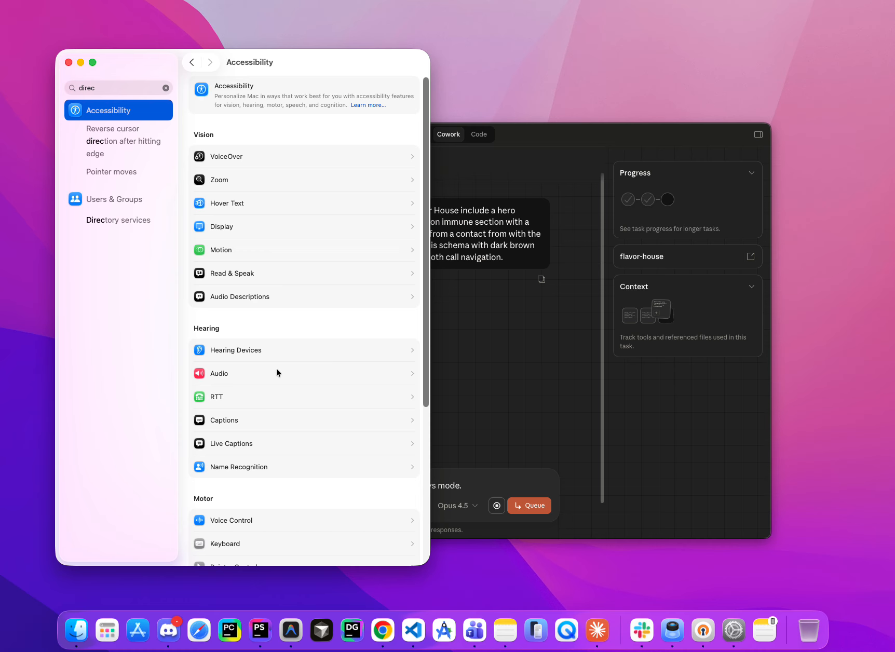
Step: Open the general Keyboard settings by way of the Motor section's Keyboard page
scroll(277, 369, "down", 2)
scroll(277, 364, "down", 2)
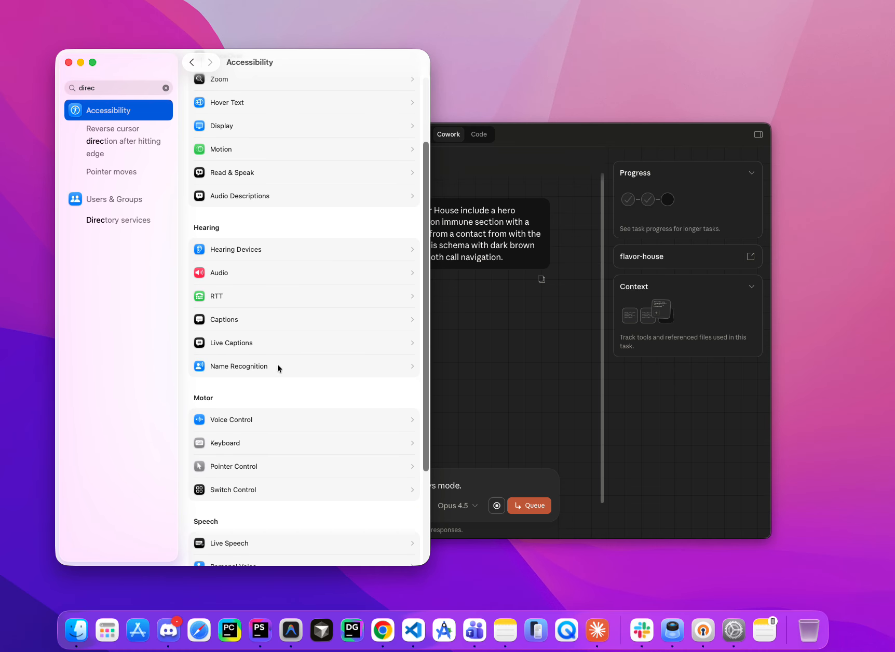
left_click(257, 441)
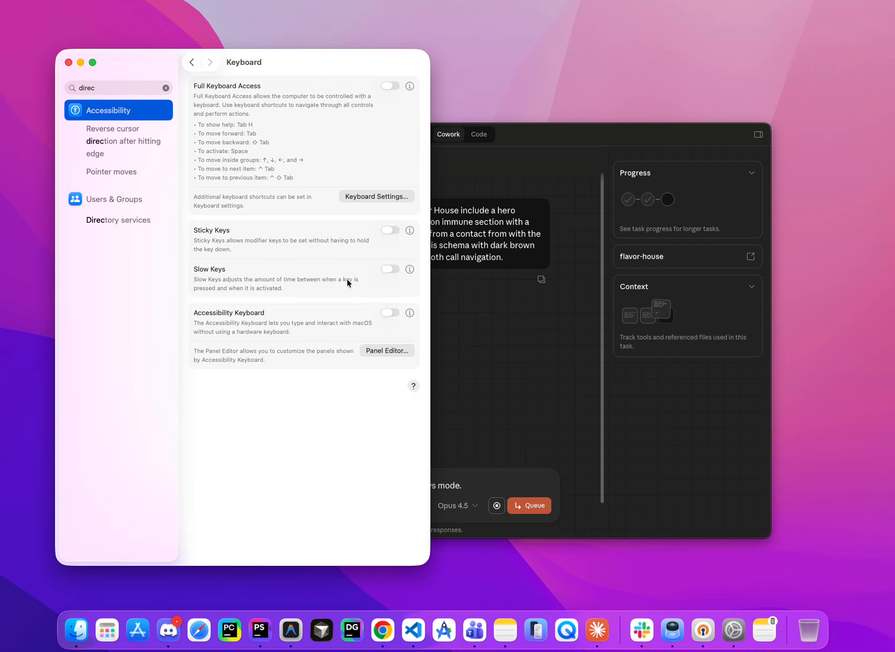
left_click(373, 197)
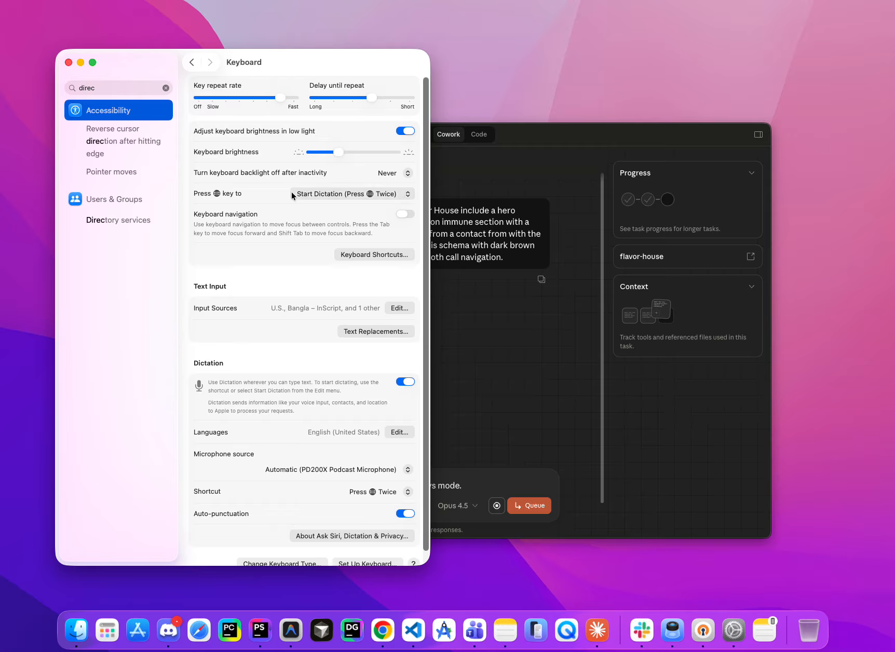
Step: Check the action options for the Globe key, keep Start Dictation selected, and close System Settings
left_click(338, 197)
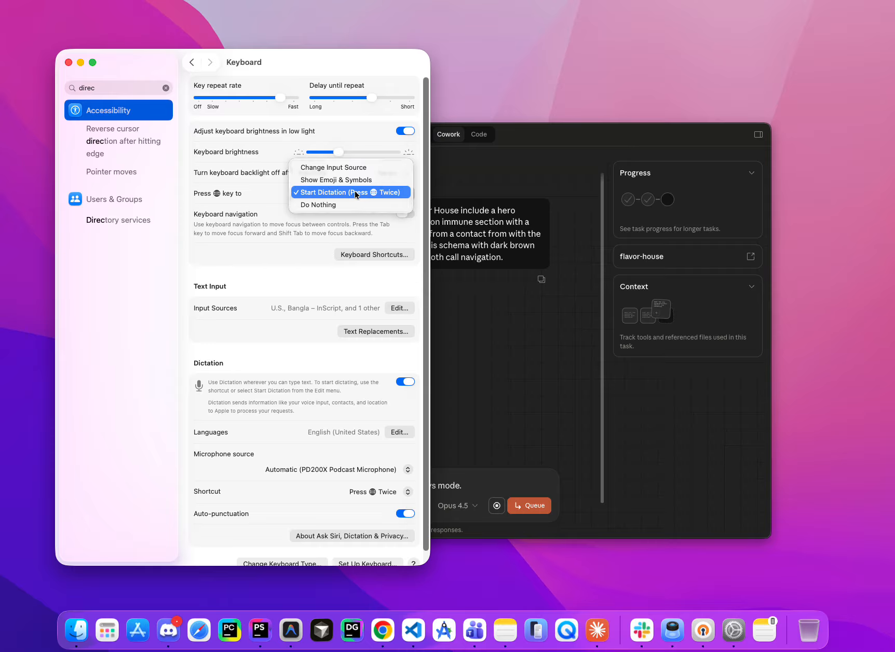
left_click(263, 200)
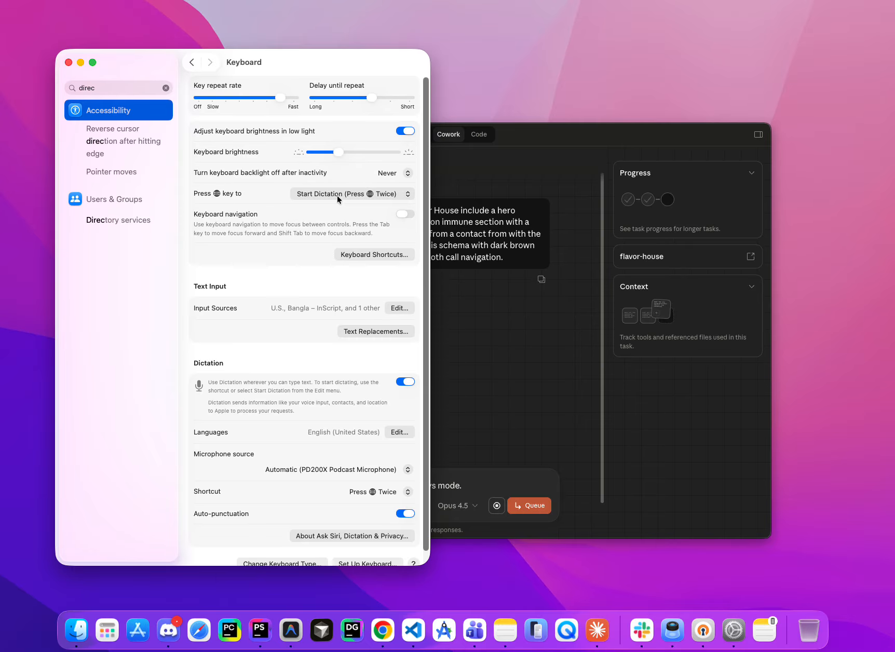
left_click(336, 197)
left_click(261, 193)
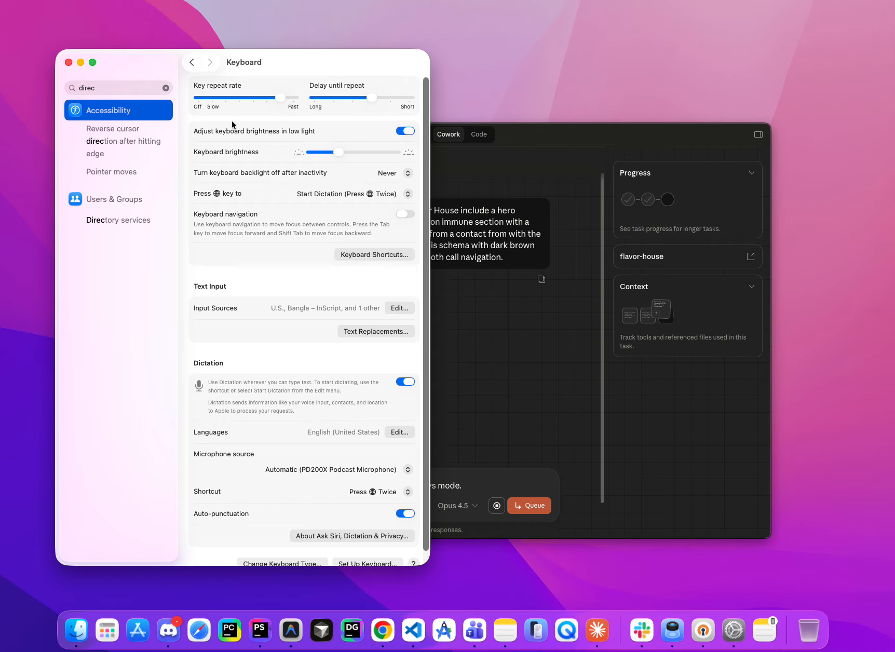
left_click(68, 62)
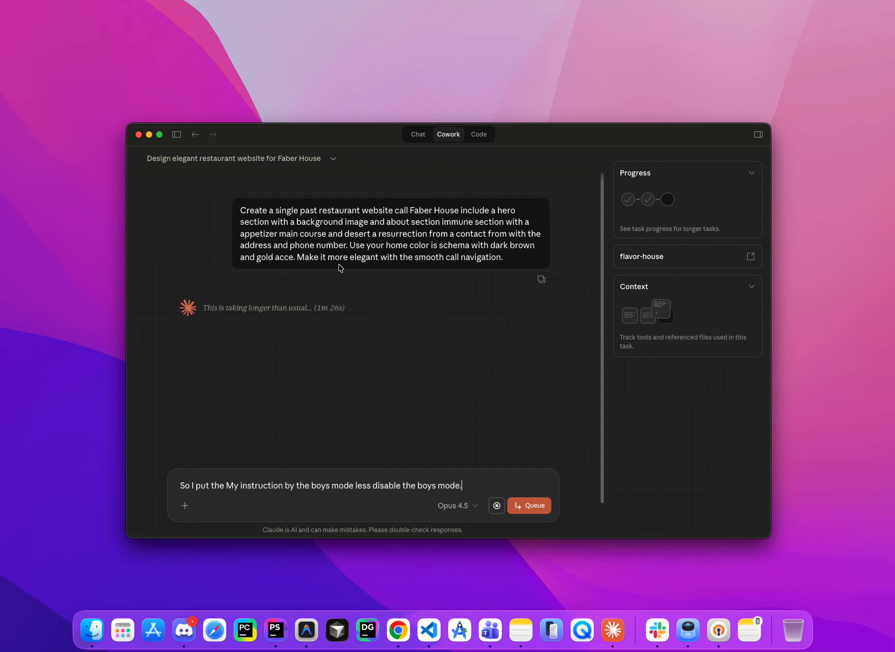